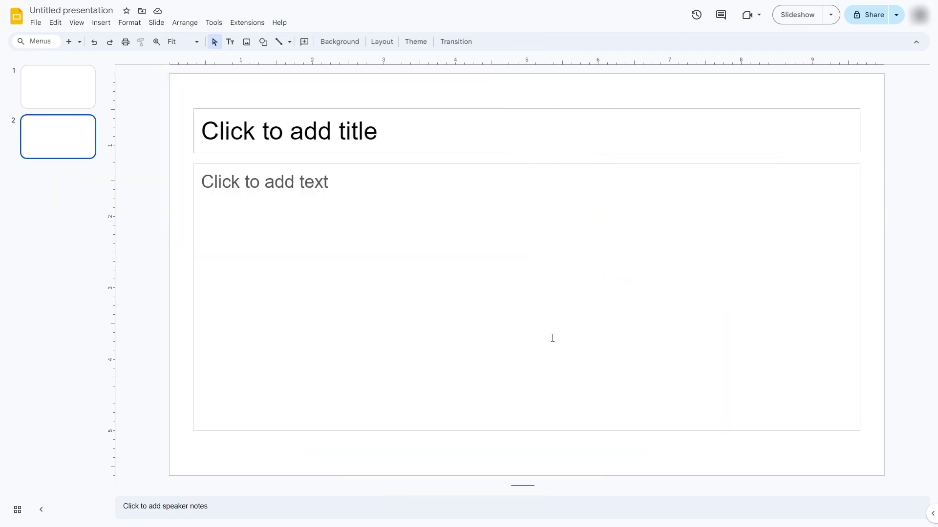
Step: Upload the cat GIF file from the computer onto slide 2 with Insert > Image
left_click(101, 22)
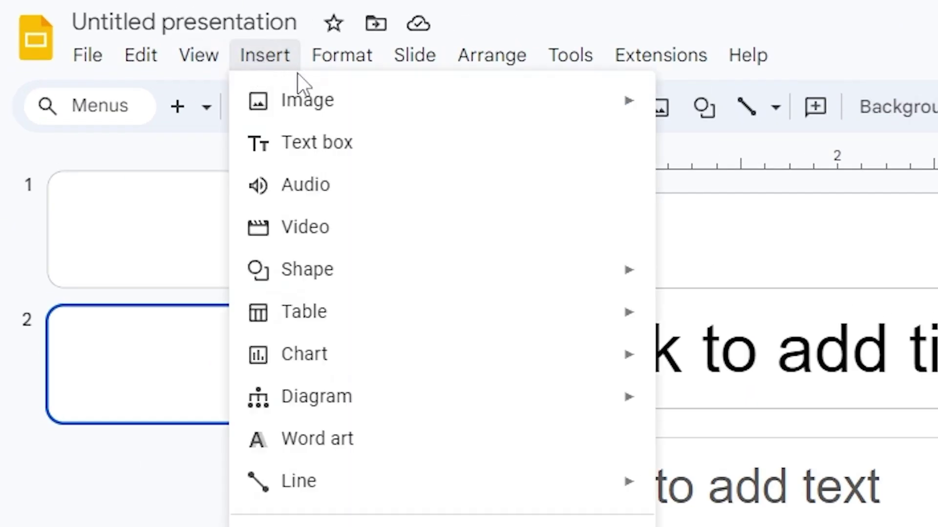
mouse_move(166, 39)
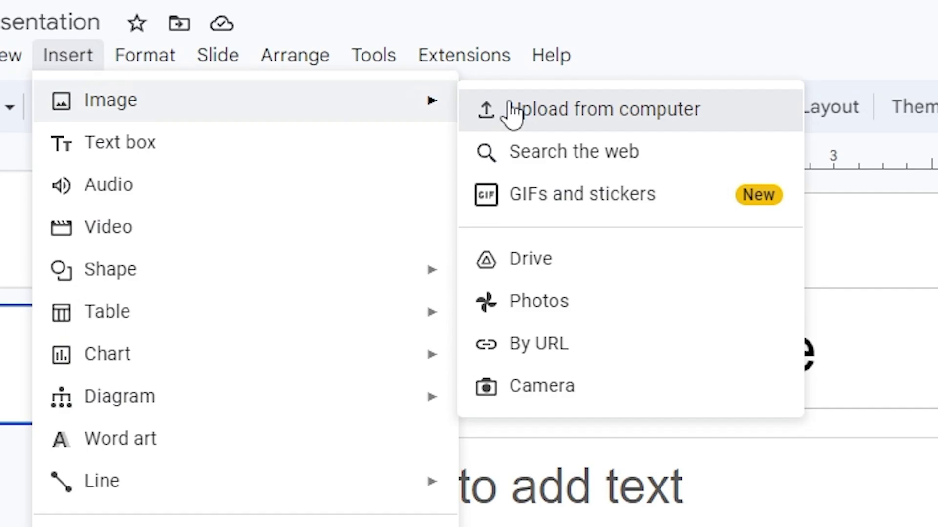
left_click(513, 111)
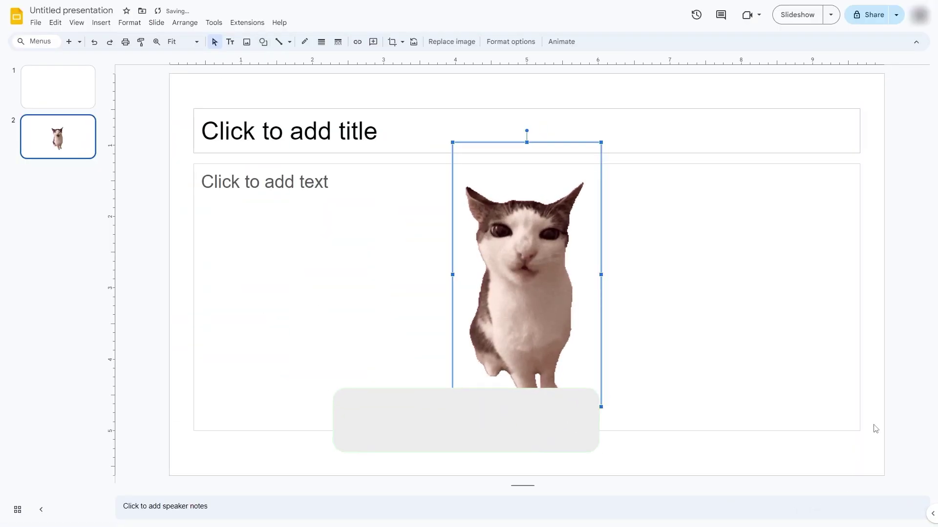
left_click(875, 428)
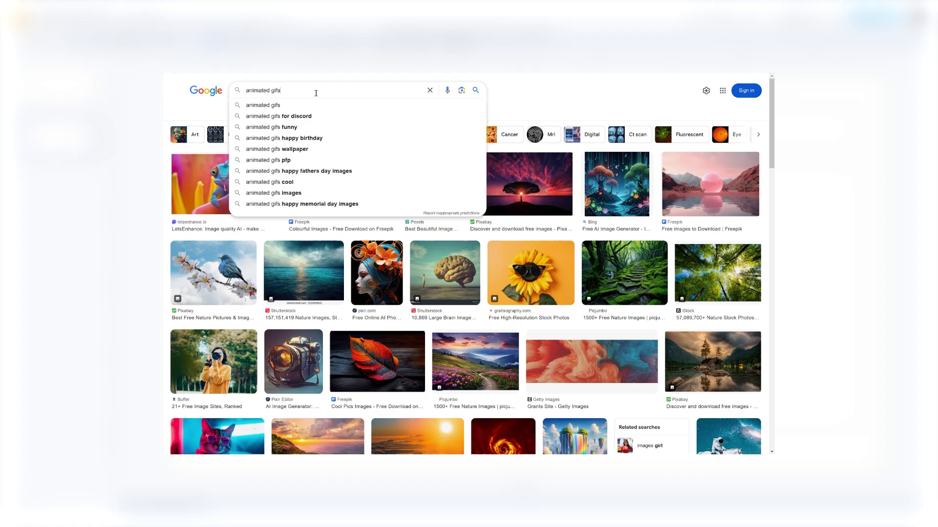
Step: Insert the keyboard-playing cat from a 'cat gif' web image search and preview it in the slideshow
key("Return")
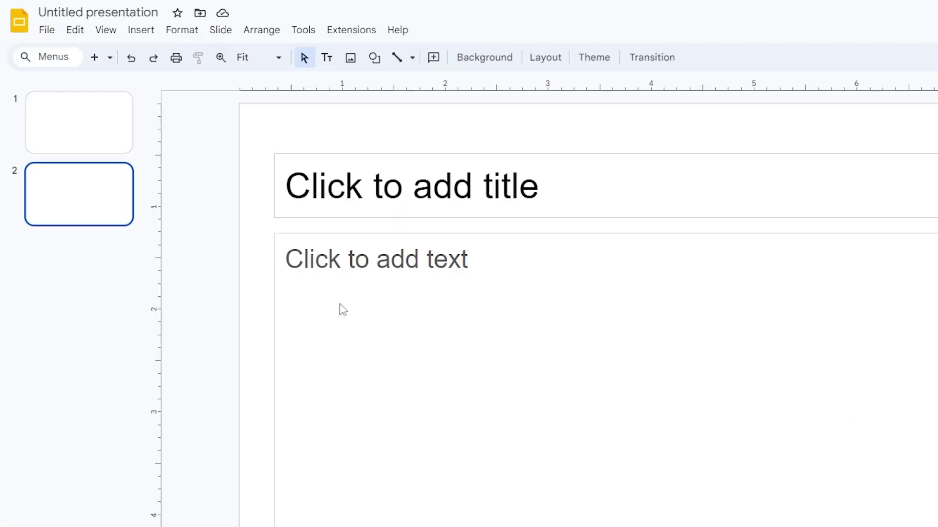
left_click(271, 63)
mouse_move(465, 100)
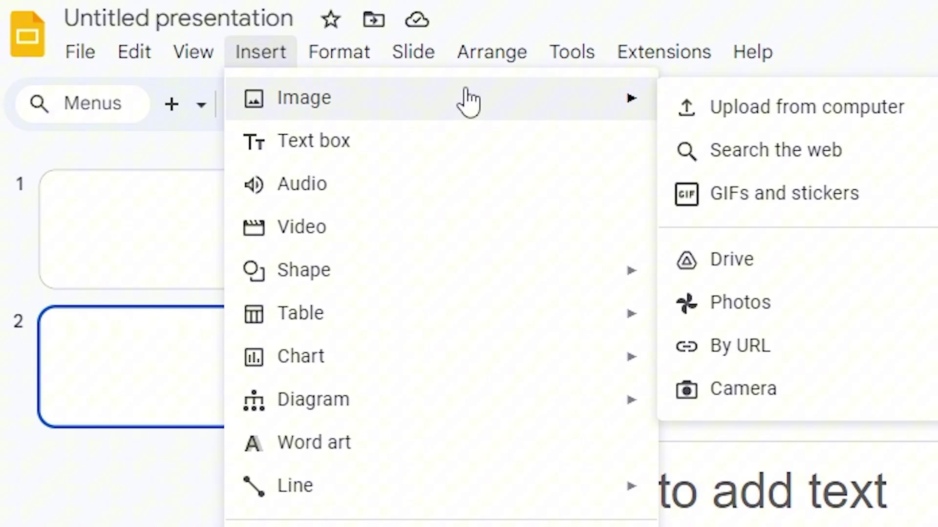
left_click(735, 146)
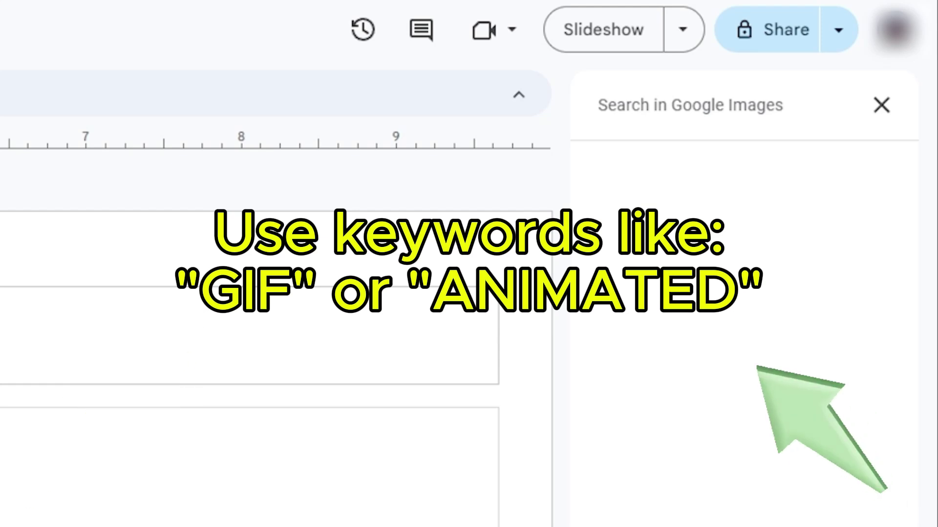
type("cat gi")
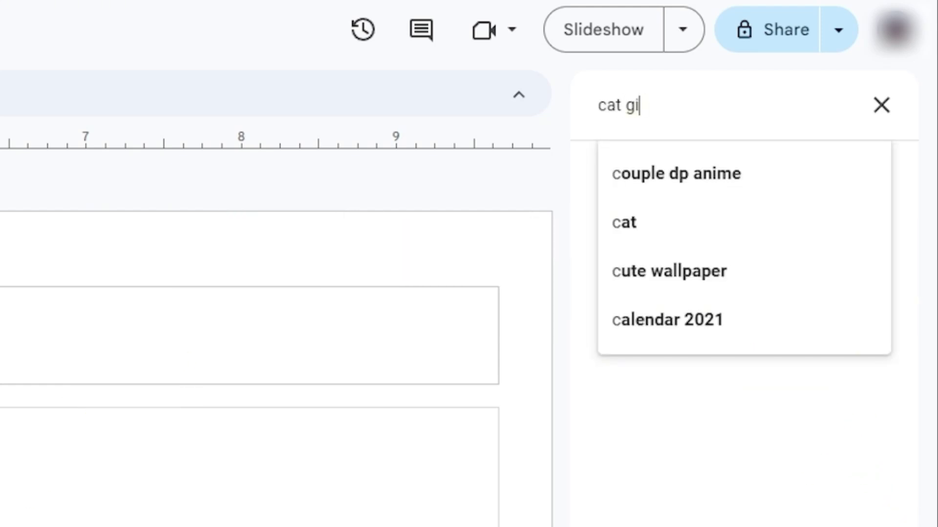
type("f")
key("Return")
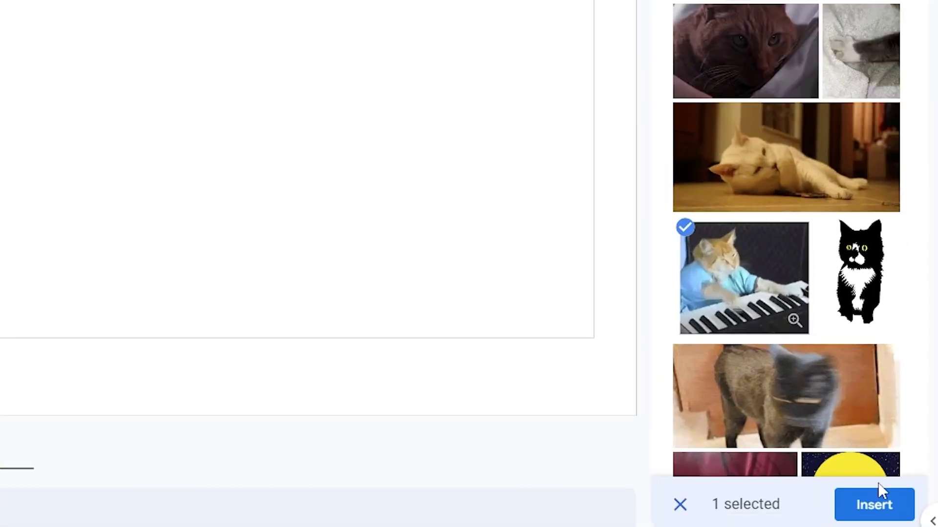
left_click(882, 505)
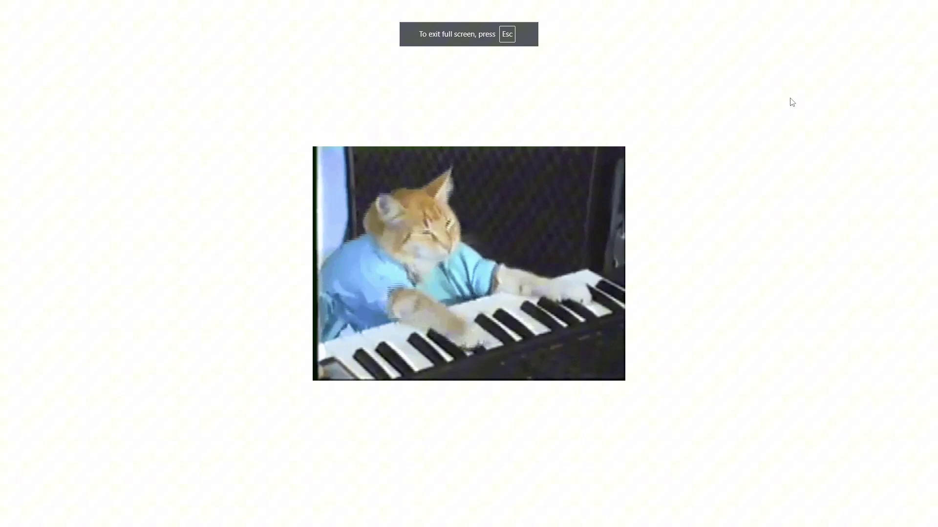
key("Escape")
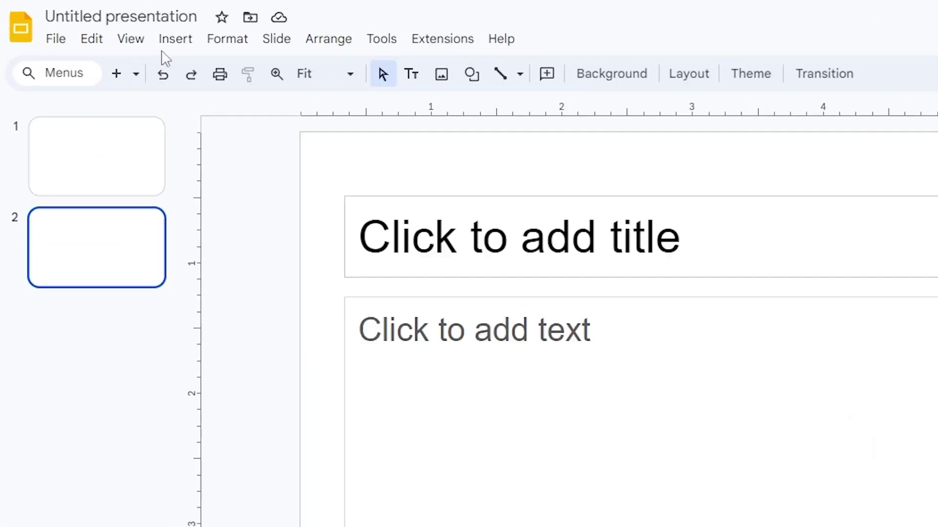
Step: Search the GIFs and stickers library for 'school'
left_click(100, 21)
mouse_move(497, 98)
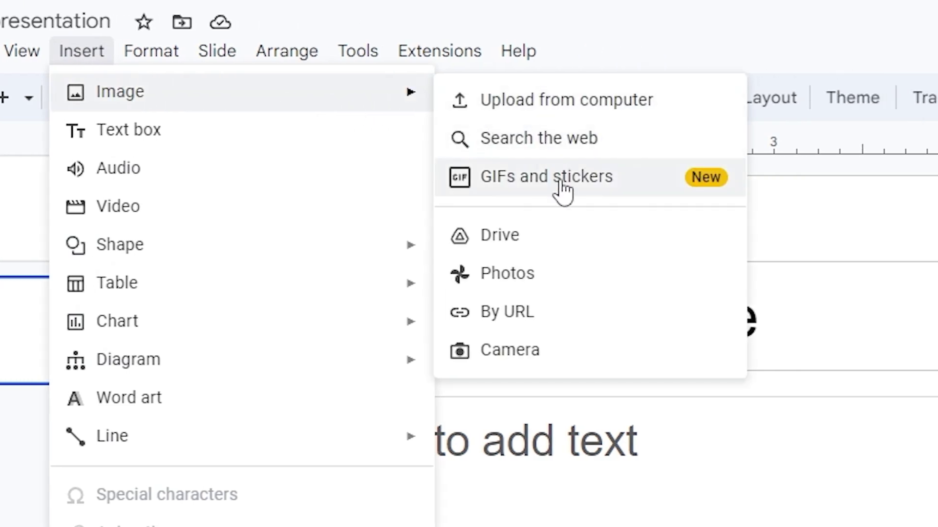
left_click(562, 188)
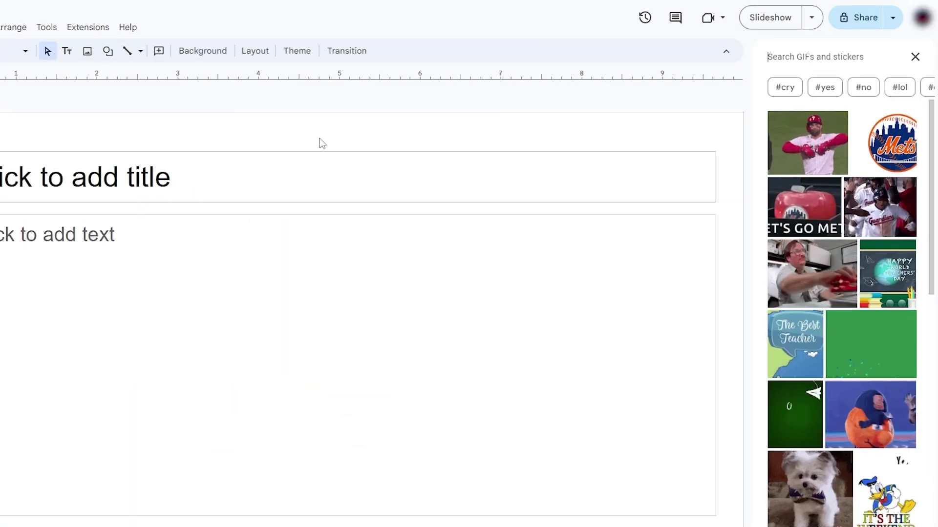
type("school")
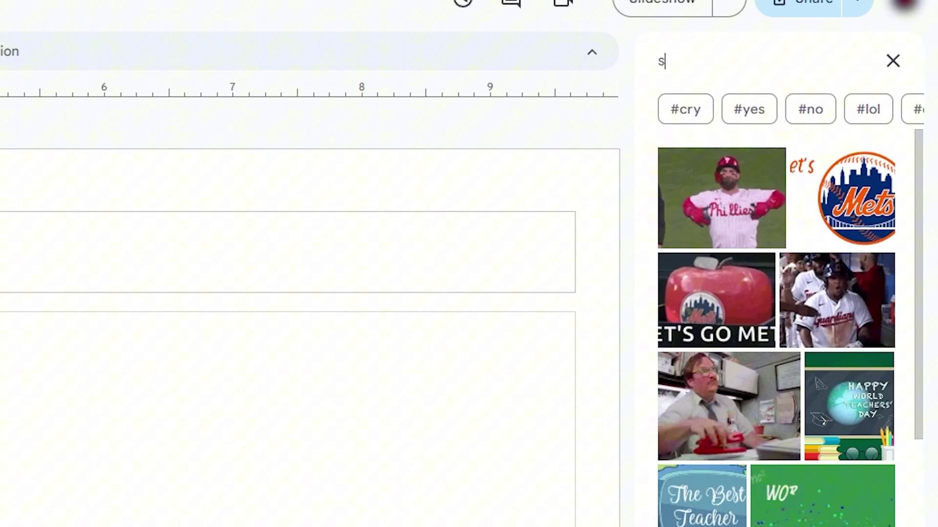
key("Return")
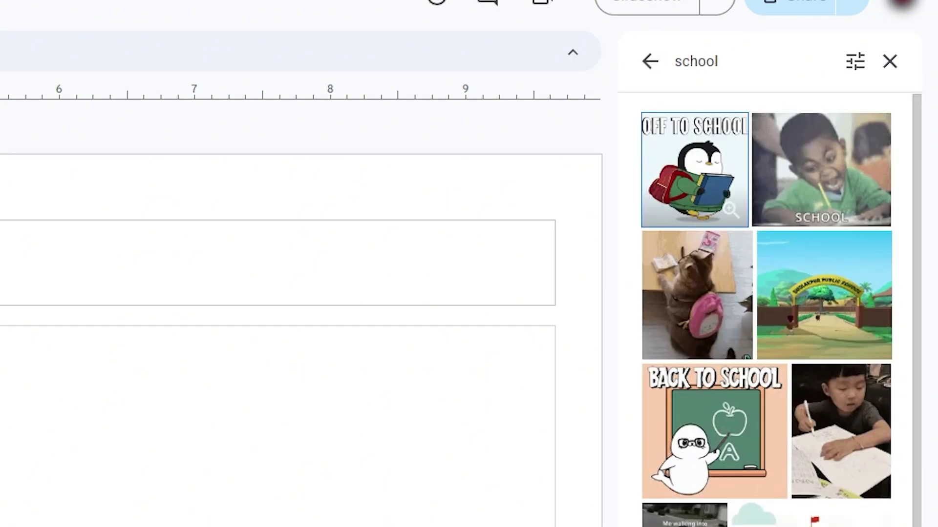
Step: Filter the results to GIFs and insert the cat with the pink backpack
left_click(854, 66)
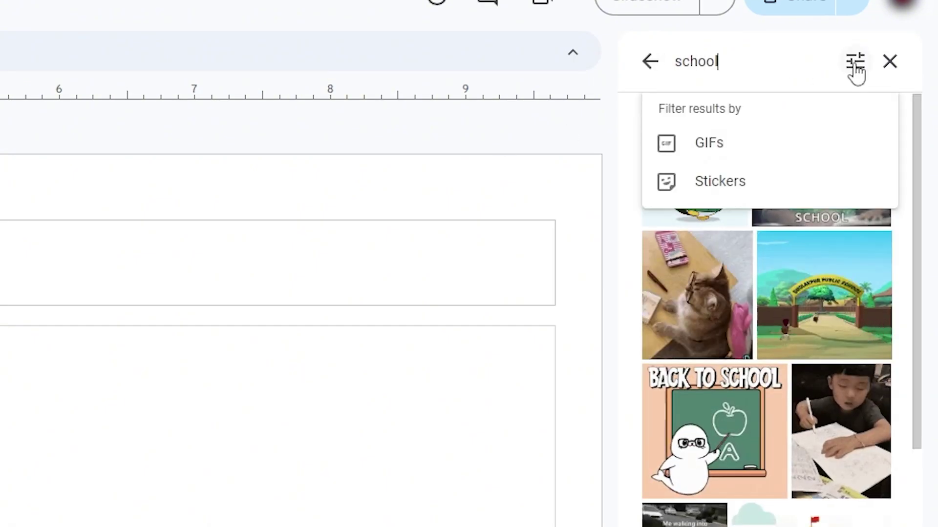
left_click(754, 143)
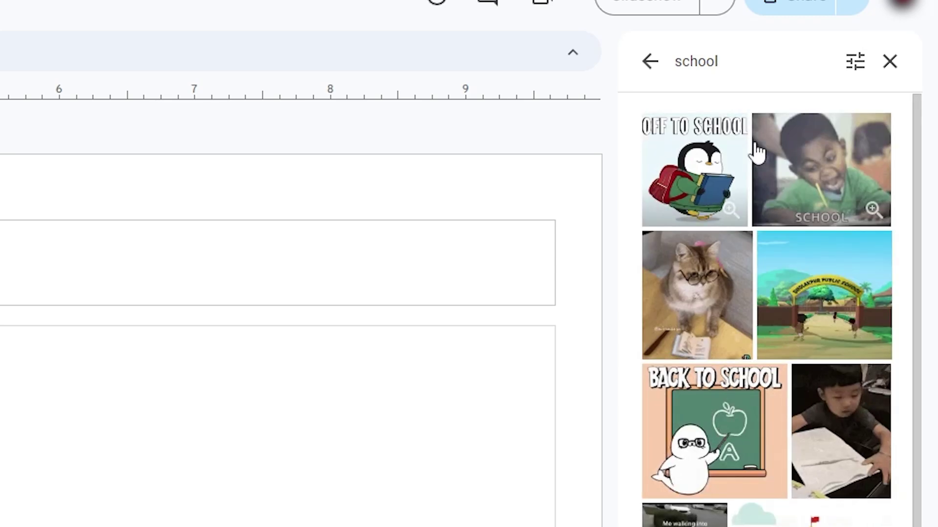
left_click(737, 285)
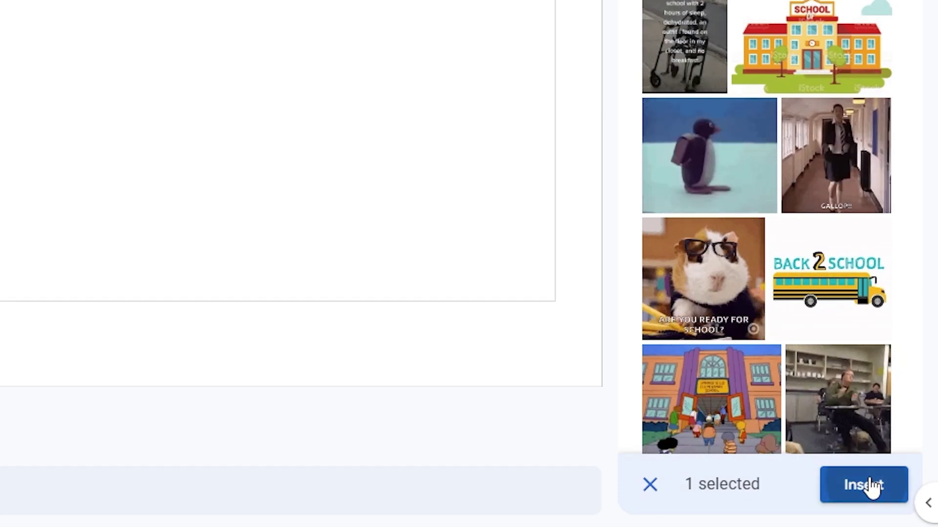
left_click(864, 485)
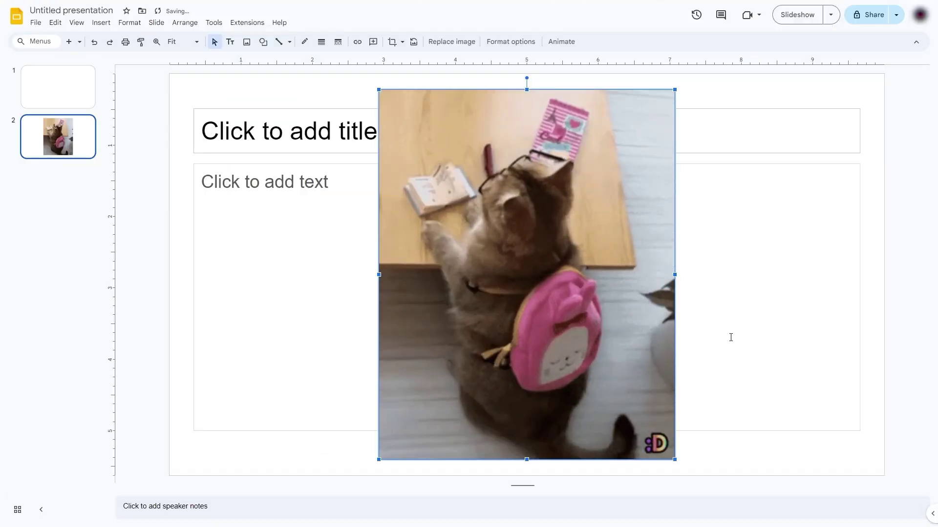
left_click(731, 337)
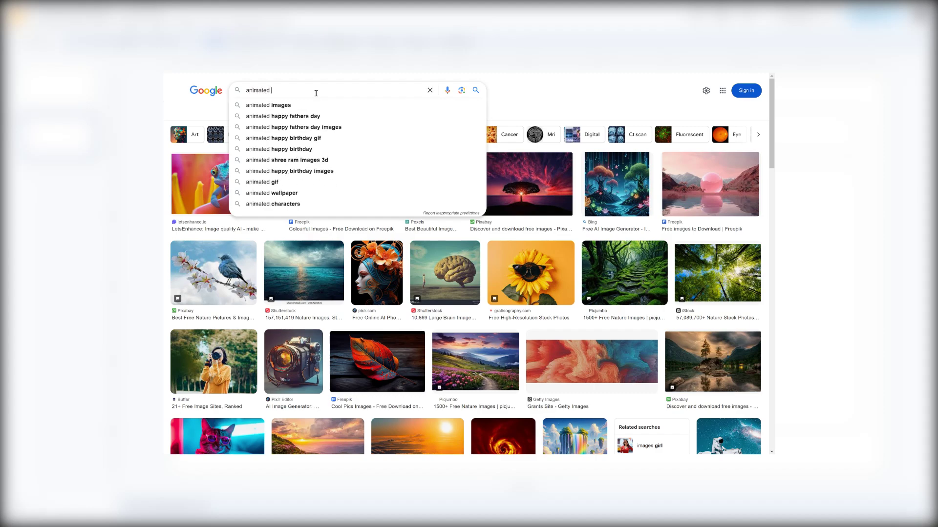
Step: Search Google Images for 'animated gifs'
type("animated gifs")
key("Return")
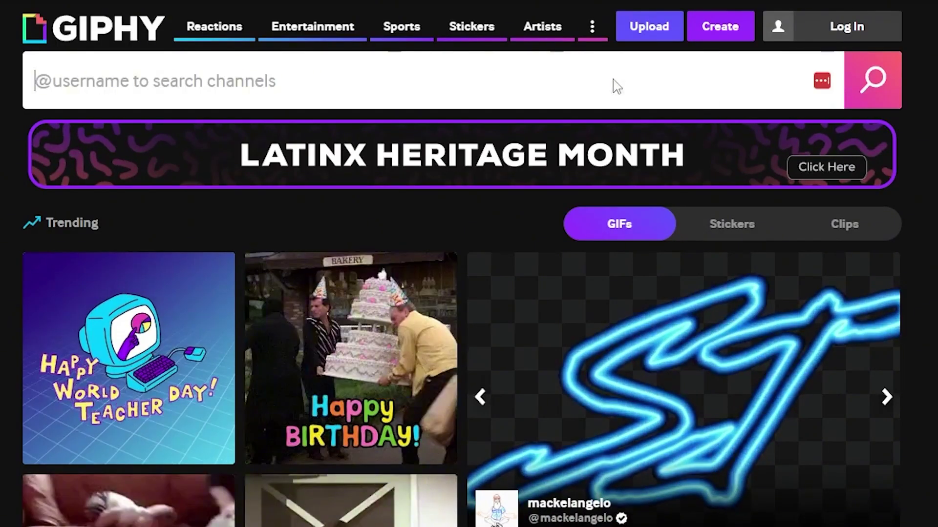
Step: Search GIPHY for 'funny man' and bring up the options for the Jerry mouse GIF
left_click(367, 88)
type("funny man")
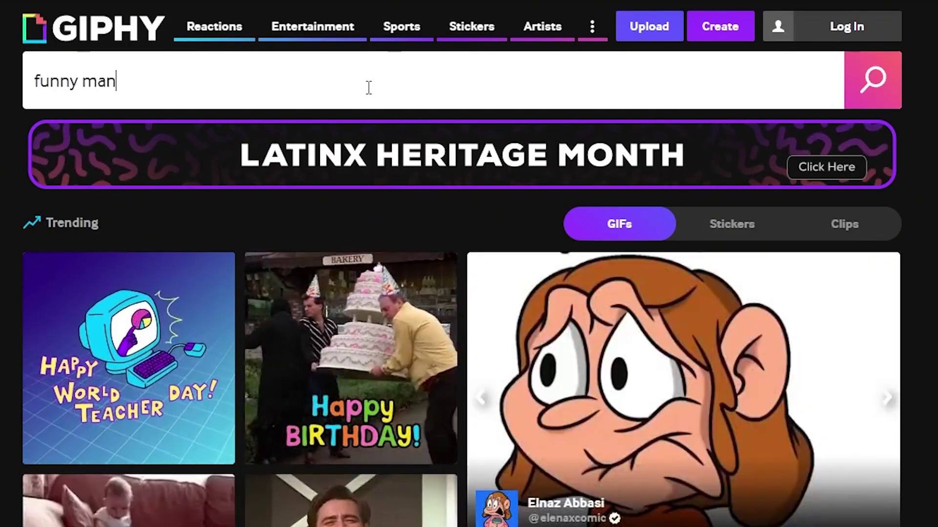
key("Return")
scroll(423, 194, "down", 3)
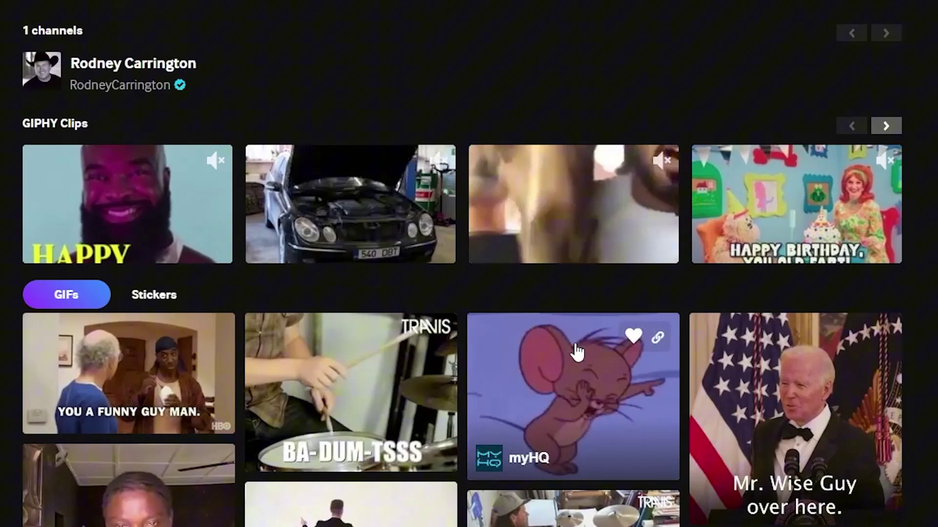
right_click(574, 342)
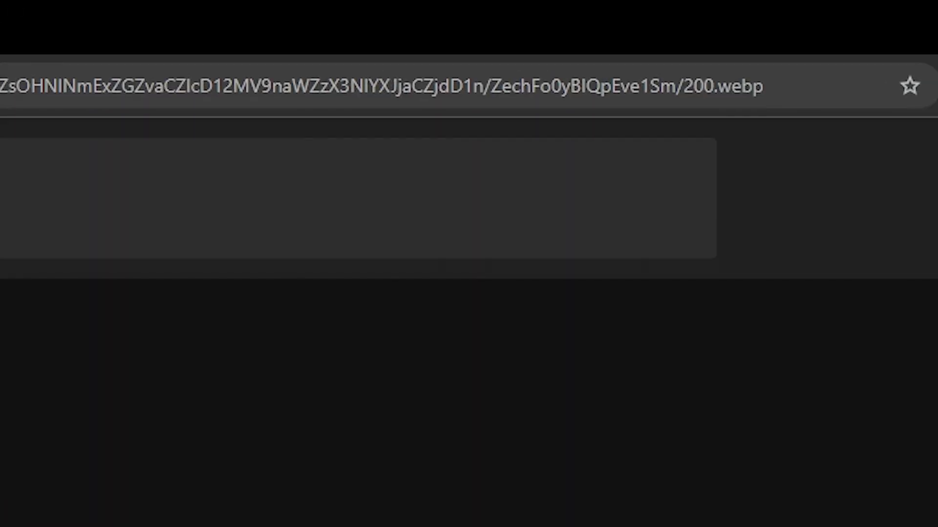
Step: Change the image address to end in .gif, load it, and copy the URL
left_click(767, 90)
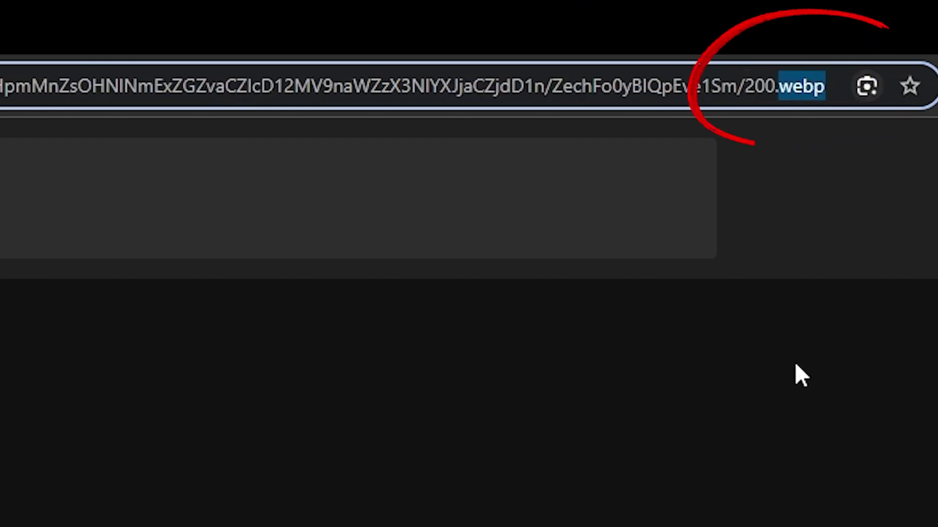
type("gif")
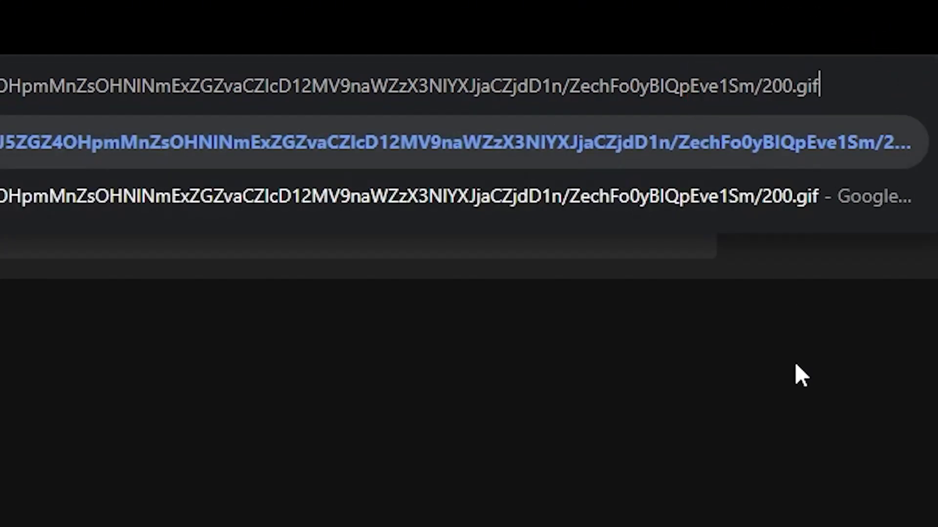
key("Return")
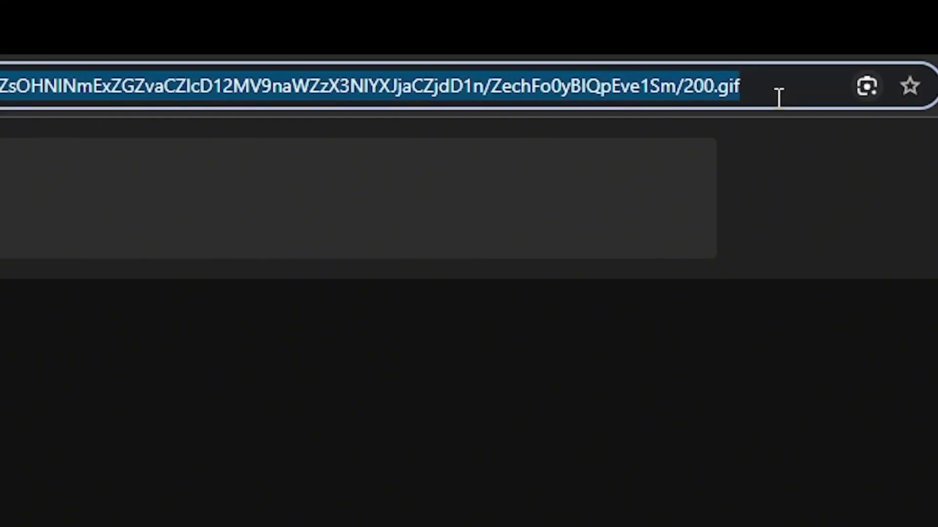
right_click(657, 81)
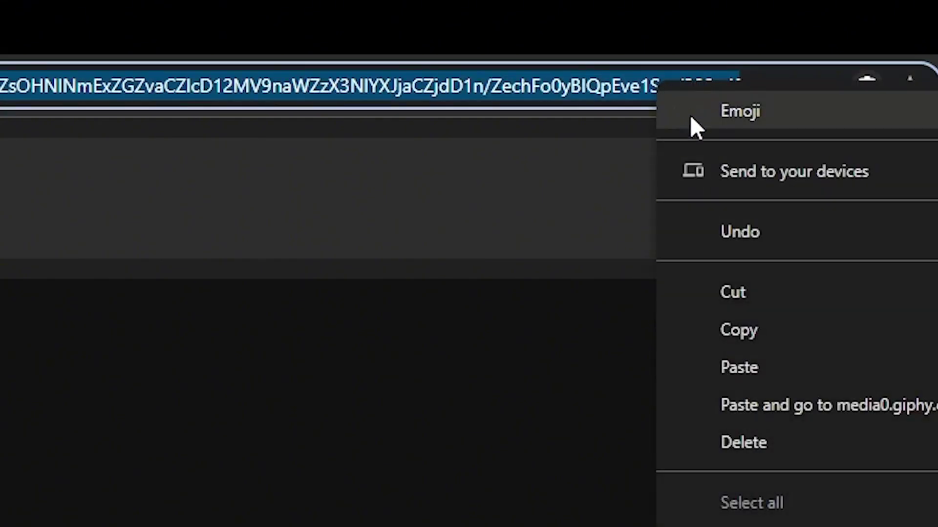
left_click(736, 330)
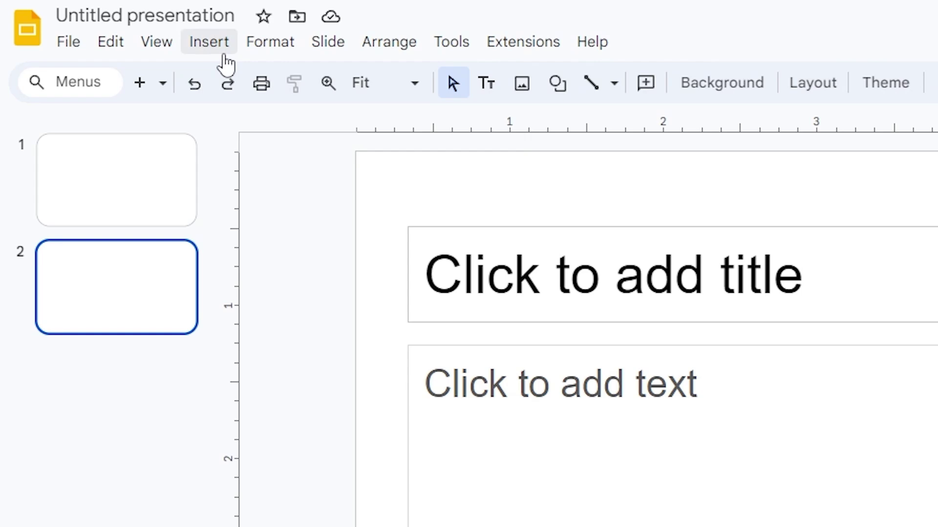
Step: Insert the laughing Jerry mouse GIF onto slide 2 from its pasted URL via Image > By URL
left_click(223, 54)
mouse_move(479, 90)
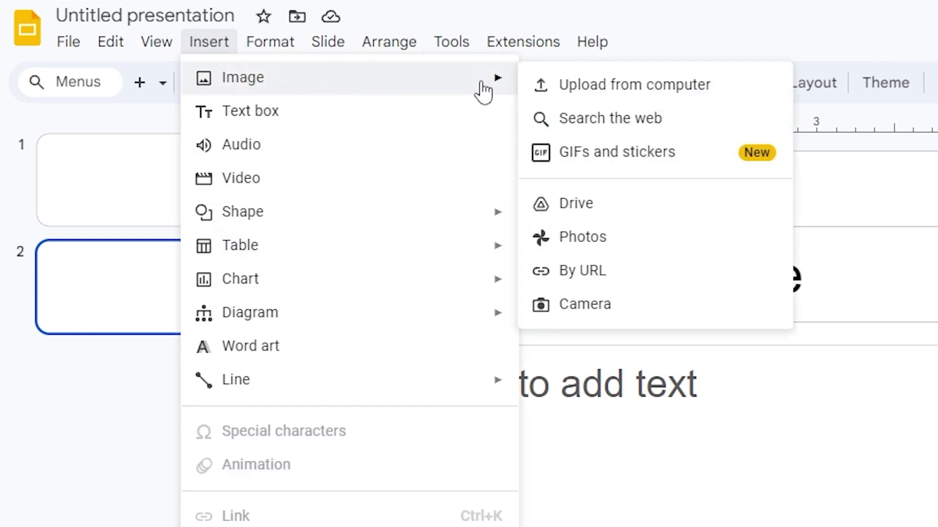
left_click(584, 279)
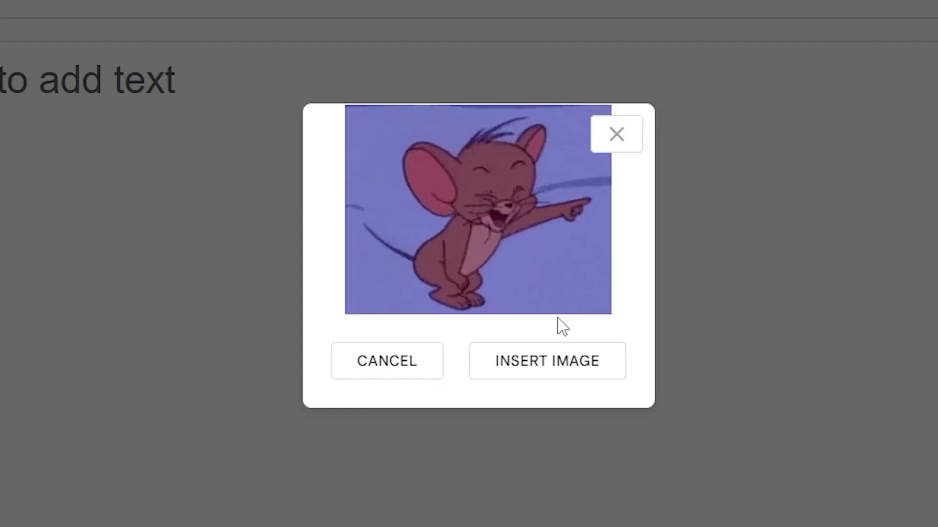
left_click(573, 361)
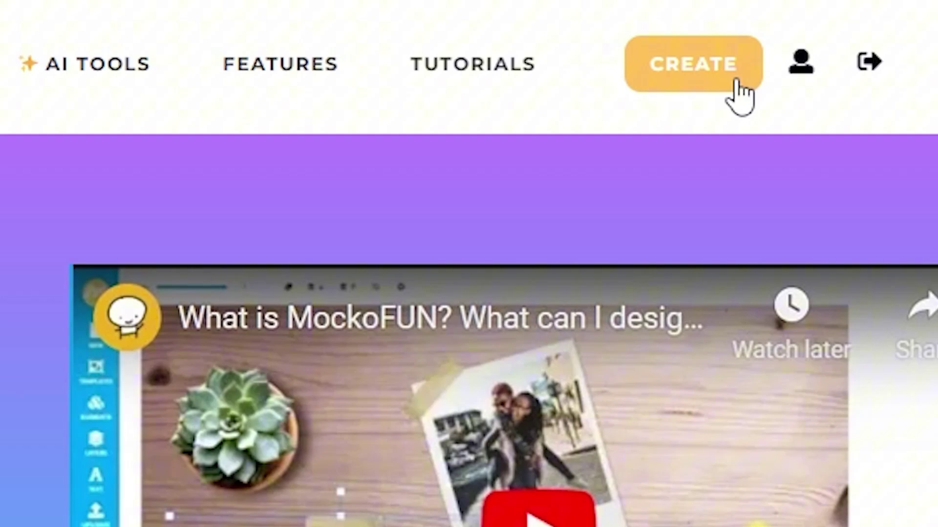
Step: Open the MockoFUN editor, start a new design and enter a custom width of 500
left_click(736, 82)
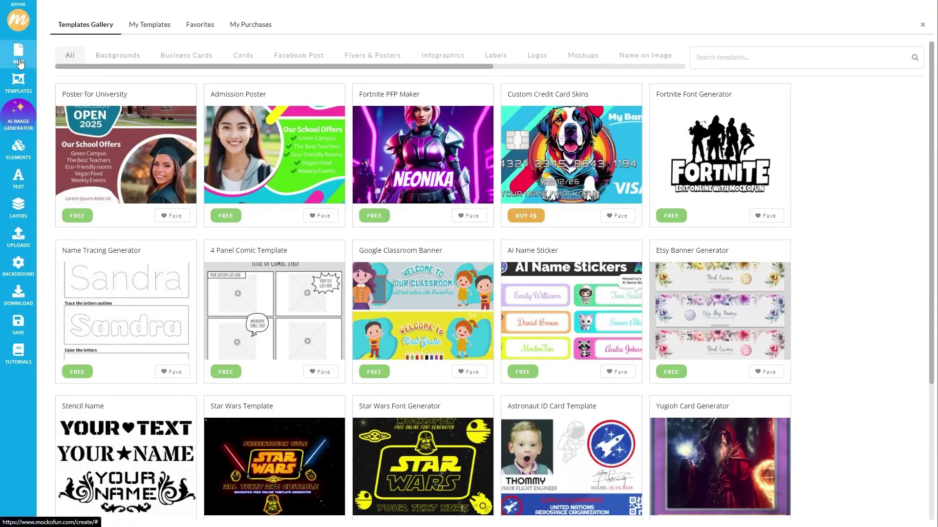
left_click(19, 54)
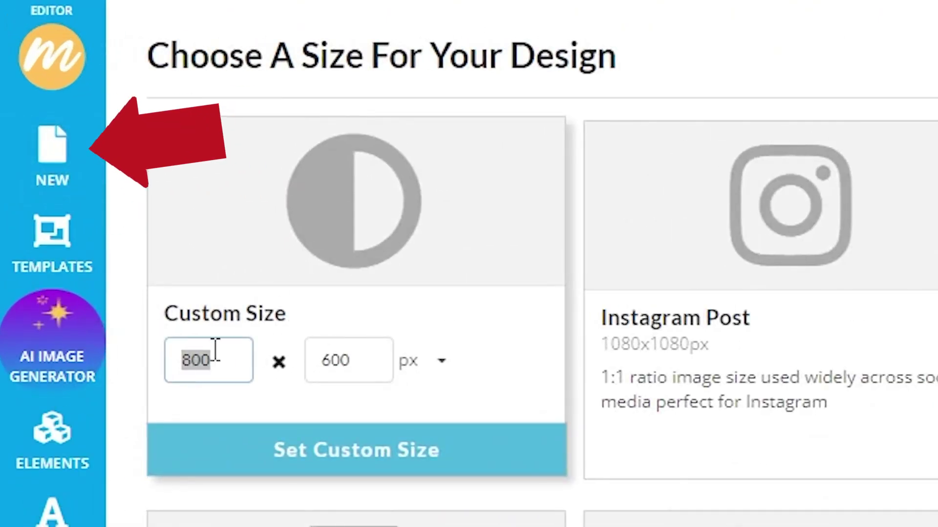
left_click(216, 349)
type("5")
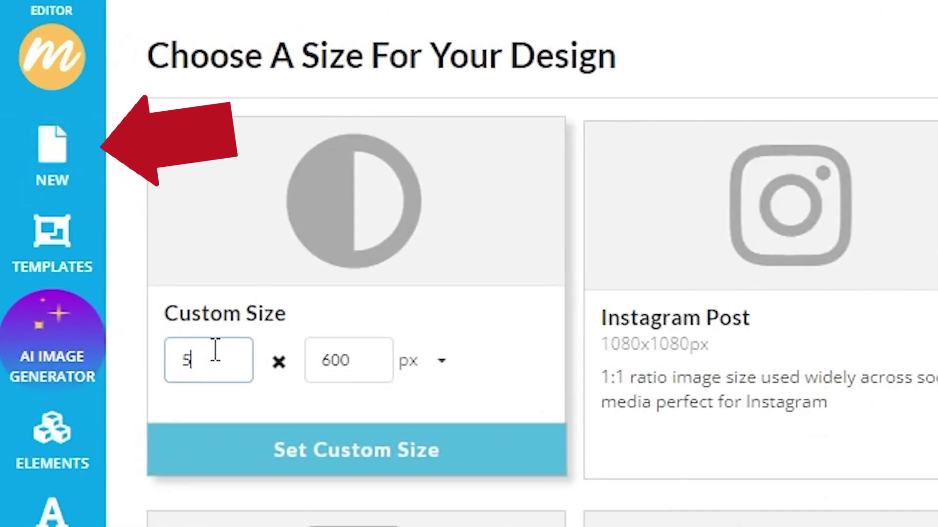
type("00")
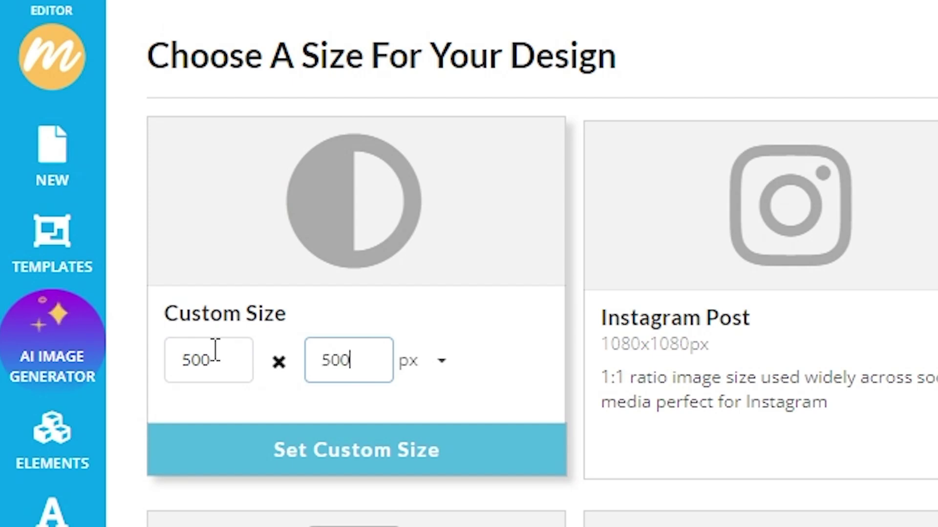
Step: Create the blank 500×500 canvas and search Animated GIFs for 'cute cat'
left_click(283, 455)
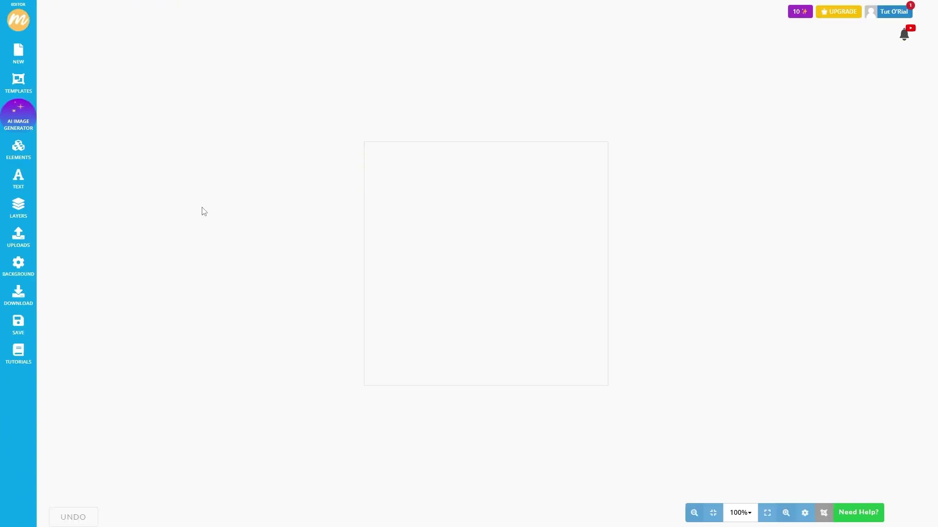
left_click(75, 266)
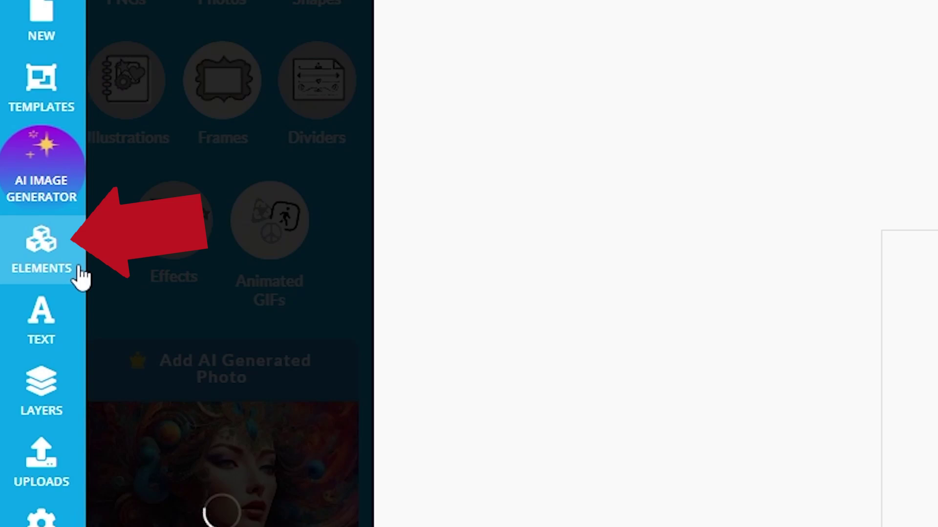
left_click(287, 240)
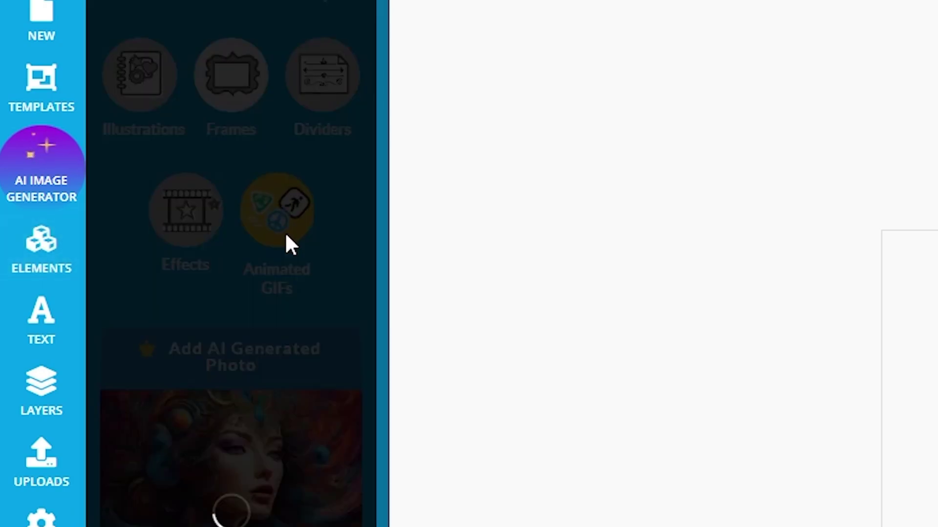
scroll(259, 236, "down", 5)
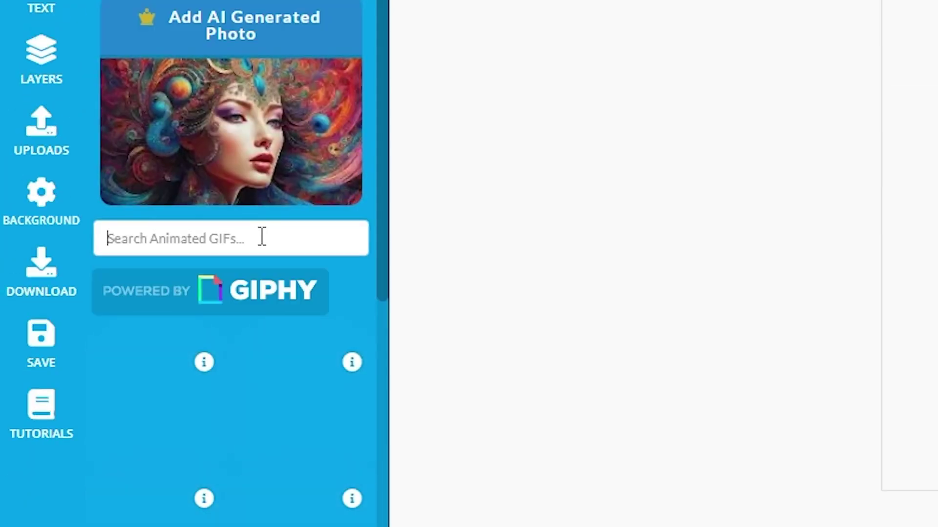
left_click(262, 237)
type("cute cat")
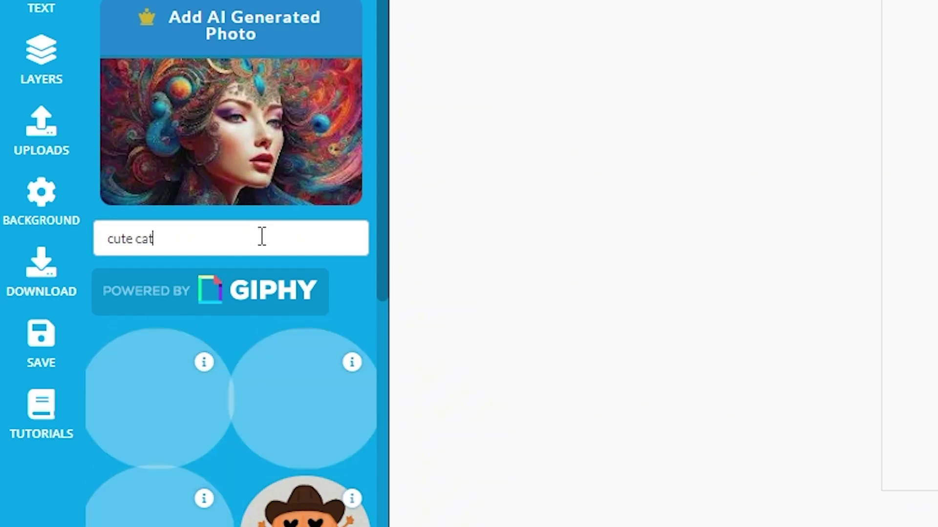
key("Return")
Step: Add the white kissing-cat GIF to the canvas
scroll(225, 132, "down", 10)
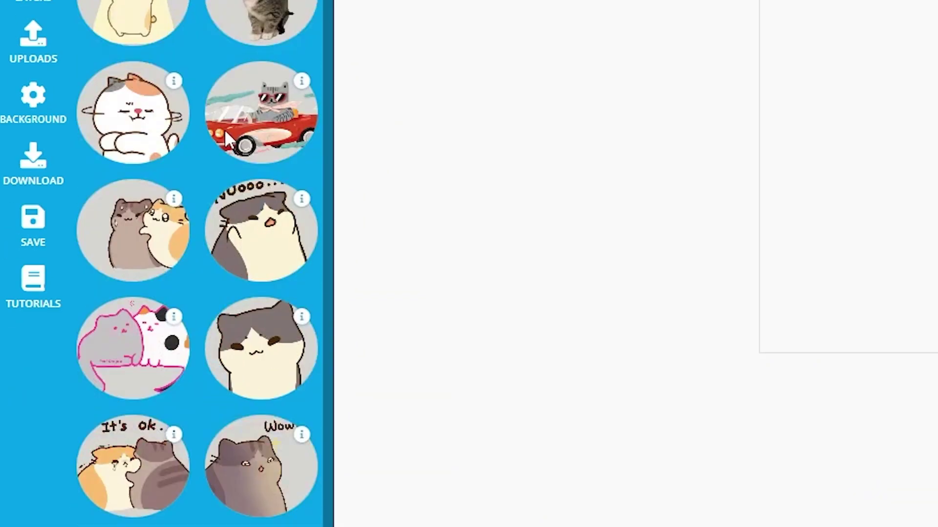
scroll(227, 142, "down", 10)
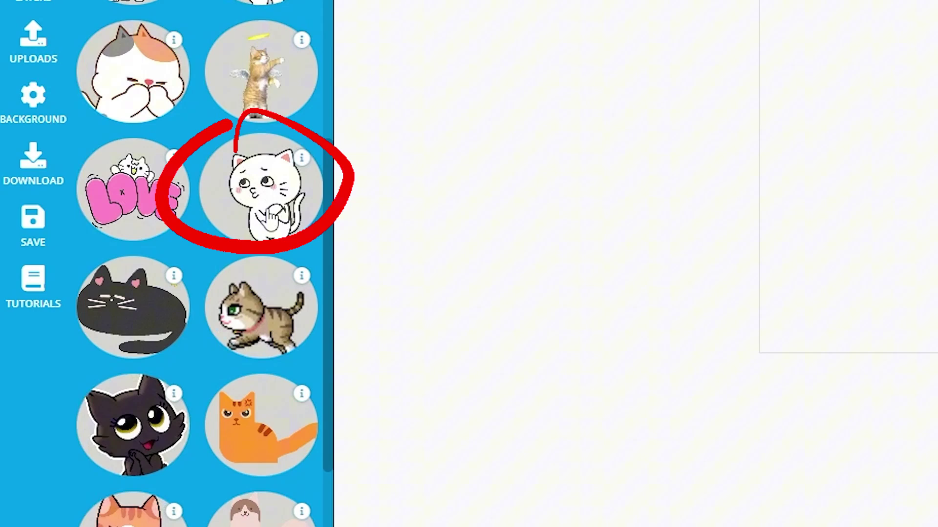
left_click(281, 207)
left_click(93, 331)
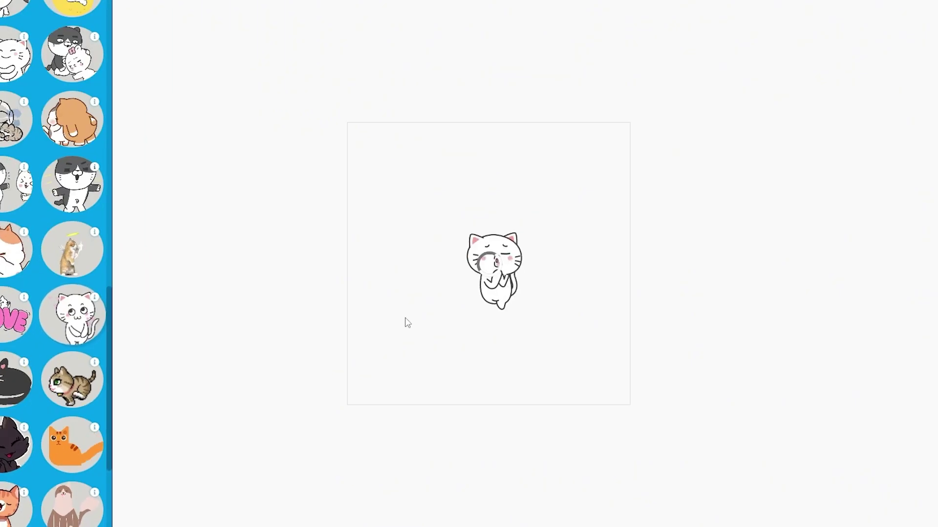
Step: Enlarge the cat GIF with its corner handles and move it toward the top
left_click(511, 276)
left_click_drag(442, 217, 369, 142)
left_click_drag(538, 313, 554, 327)
left_click_drag(488, 279, 507, 262)
left_click(624, 274)
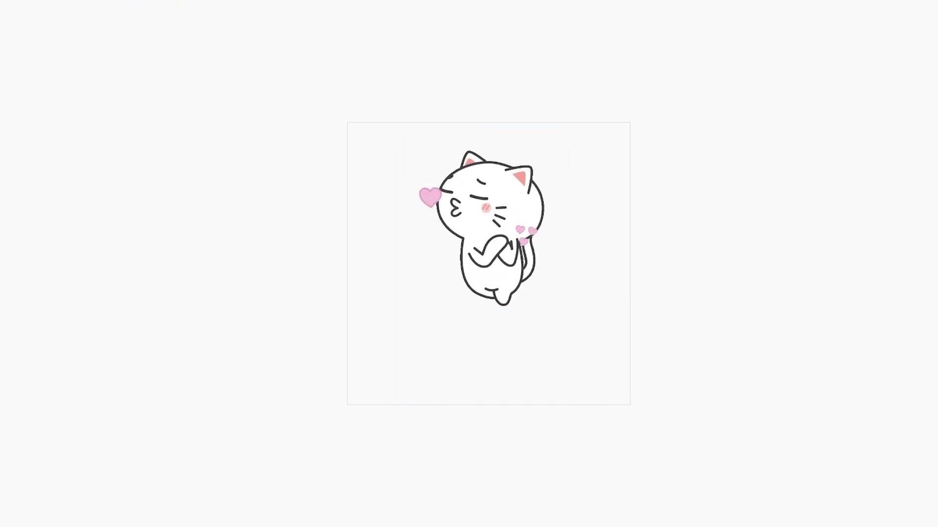
Step: Add single-line 'You Are My' text in Love Ya Like A Sister font just below the cat
left_click(22, 208)
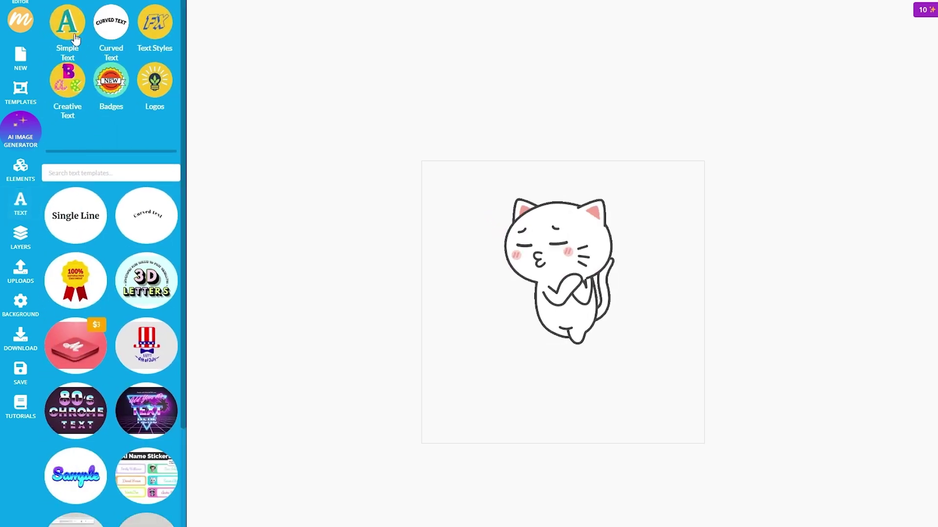
left_click(76, 41)
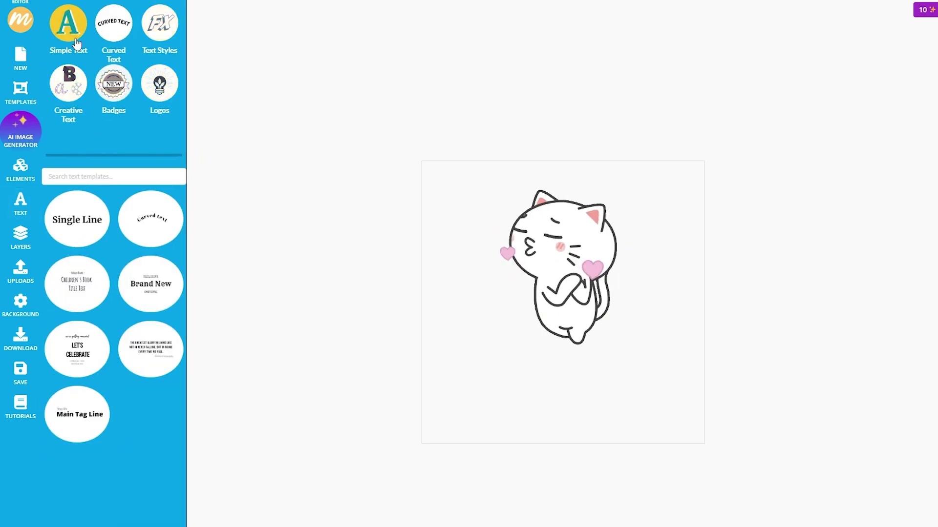
left_click(75, 221)
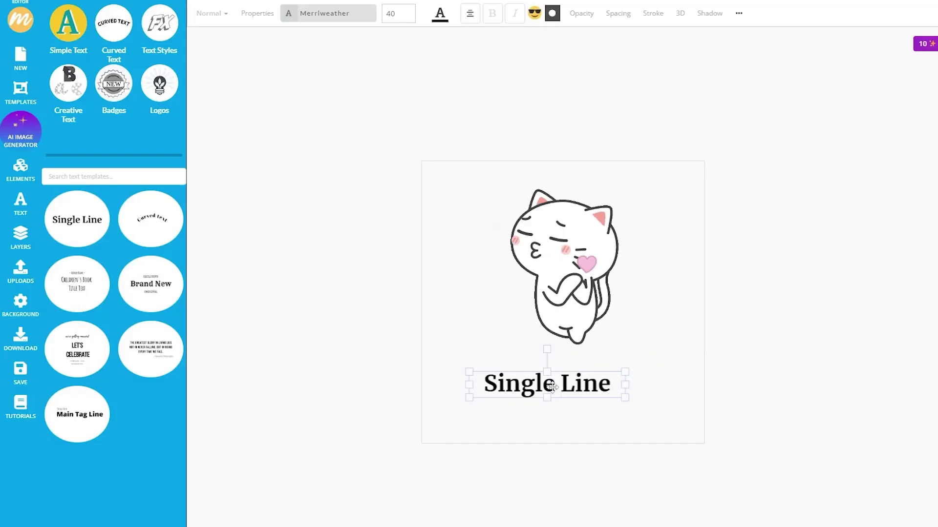
left_click(576, 381)
key("ctrl+a")
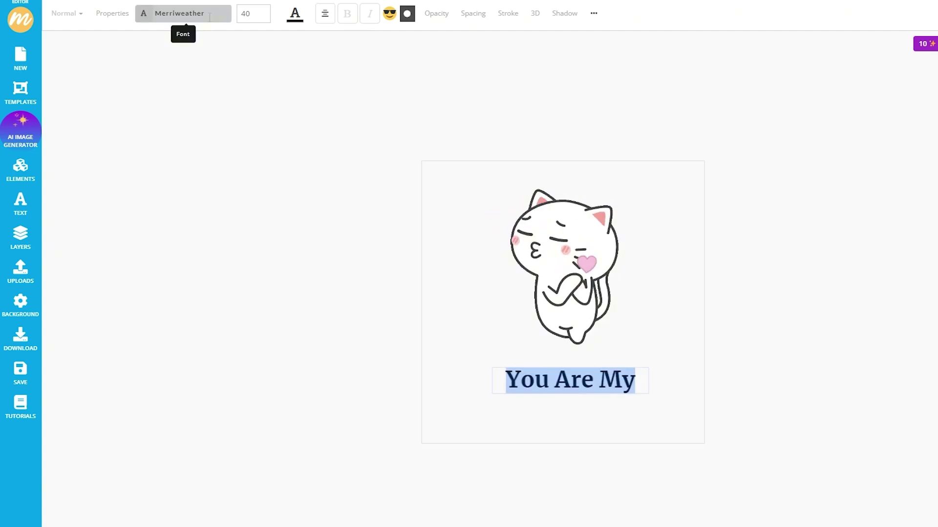
left_click(185, 13)
type("lov")
left_click(206, 54)
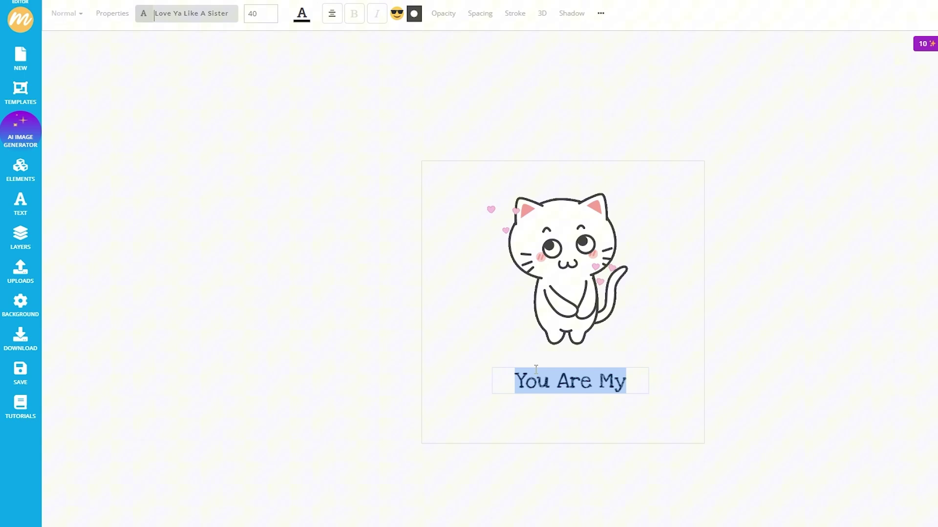
left_click(740, 342)
left_click_drag(601, 381, 601, 363)
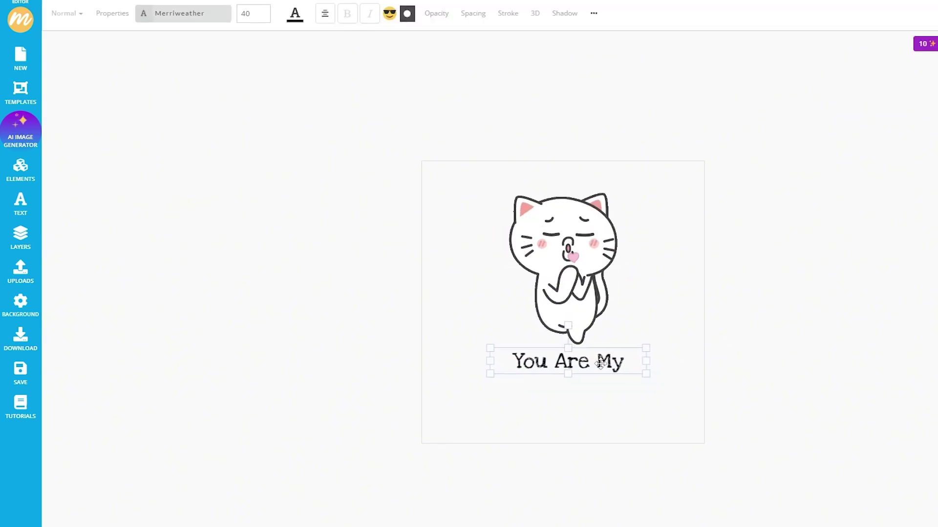
left_click(744, 334)
Step: Add the pink PRECIOUS animated GIF under the text
left_click(21, 169)
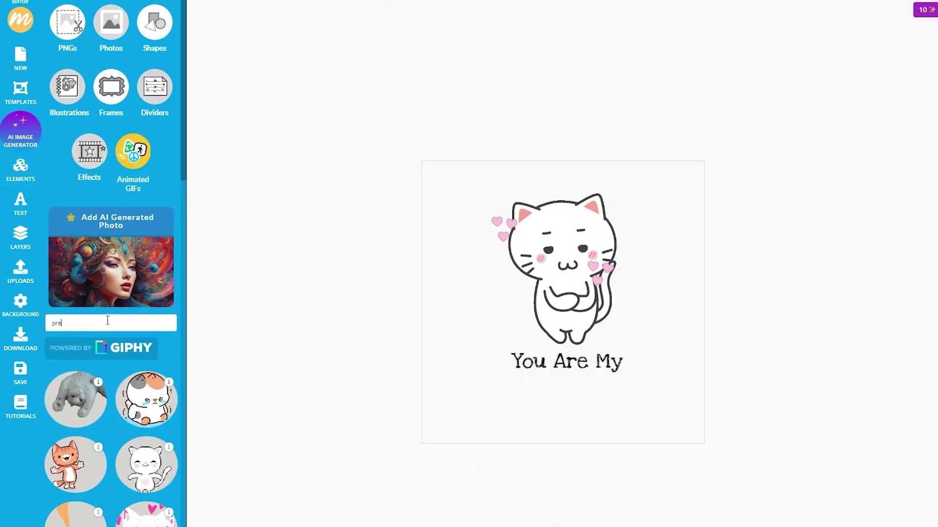
scroll(107, 321, "down", 2)
scroll(106, 320, "down", 5)
left_click(75, 308)
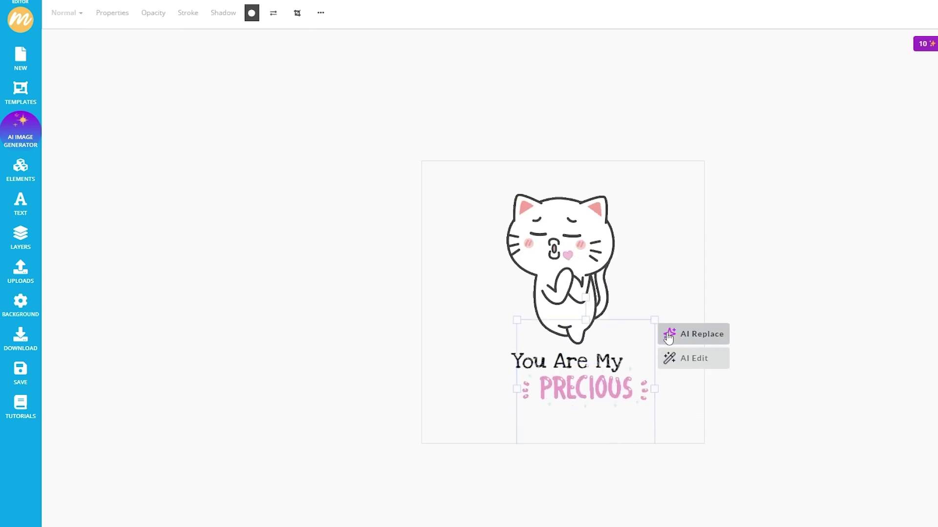
left_click(772, 411)
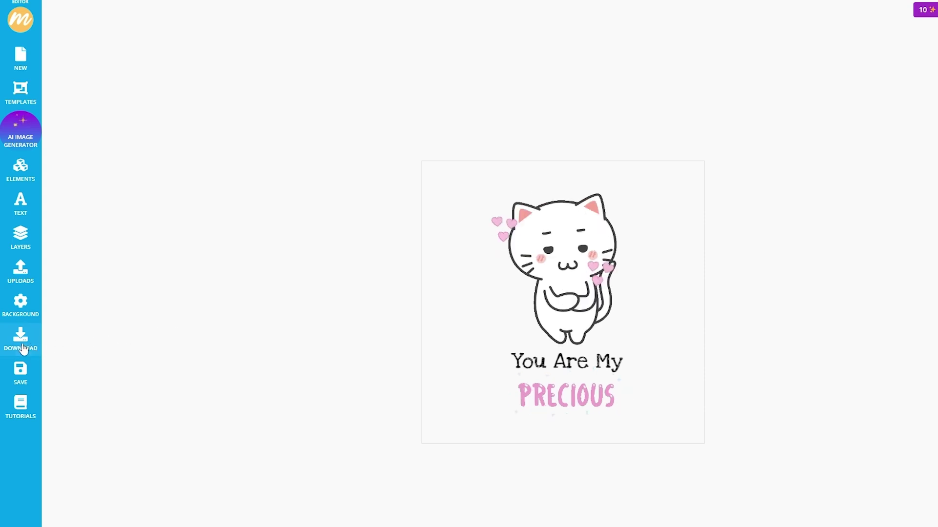
Step: Download the 500×500 design as an Animated GIF
left_click(21, 348)
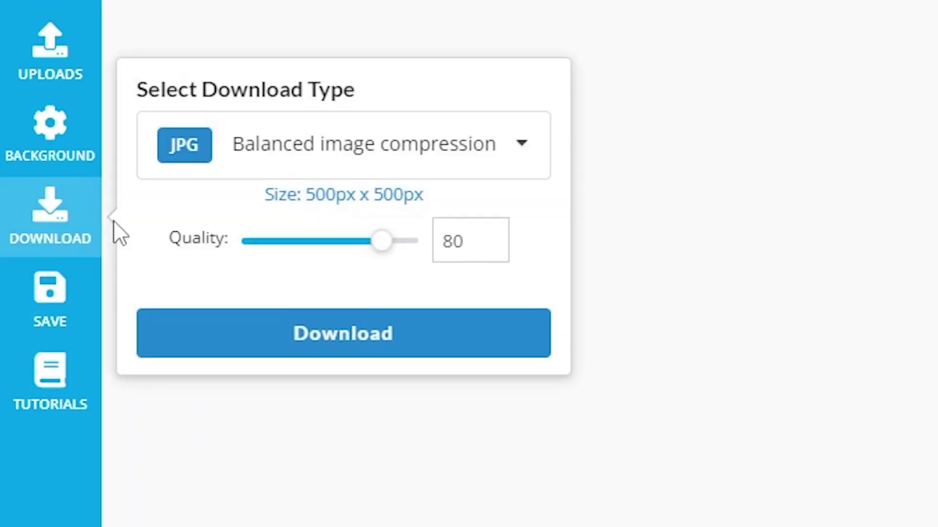
left_click(240, 172)
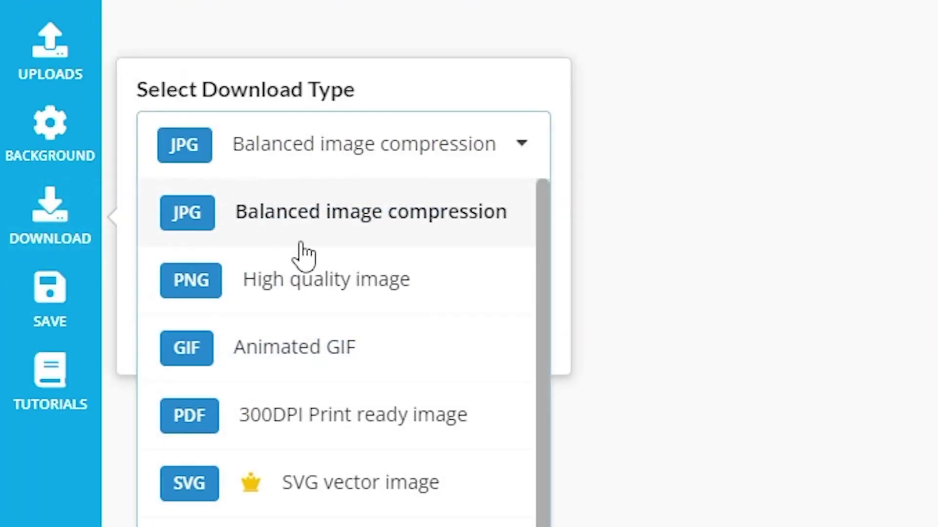
left_click(330, 361)
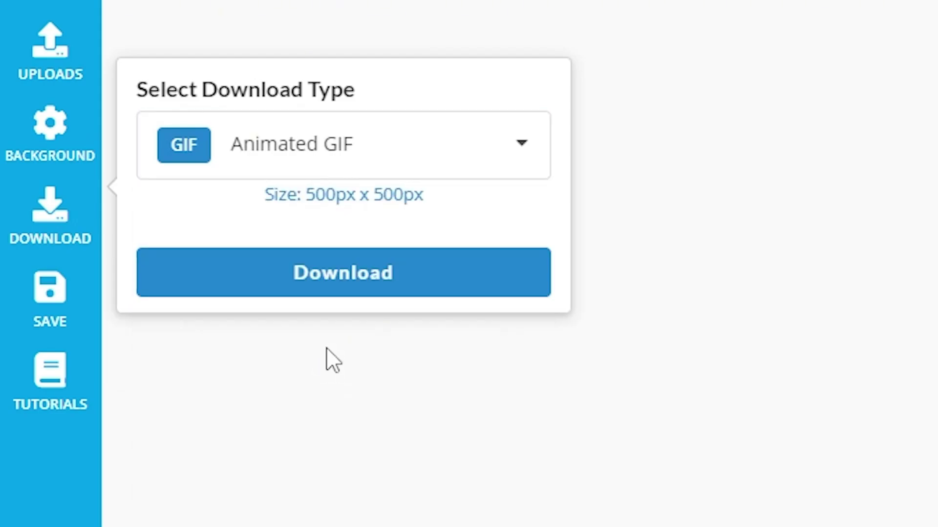